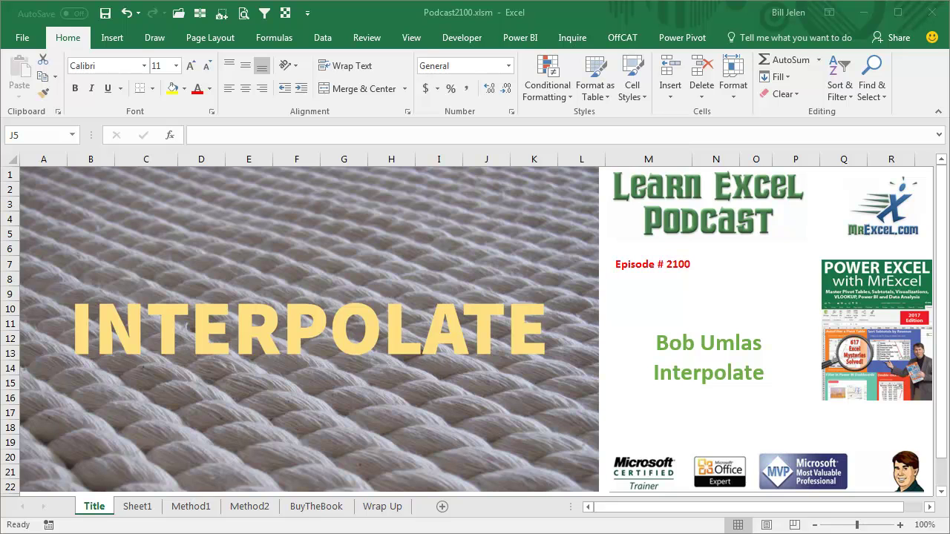
- On the Method1 sheet, enter =LINEST(B4:B13) as an array formula across the Slope and Y-Intercept cells F4:G4
left_click(138, 507)
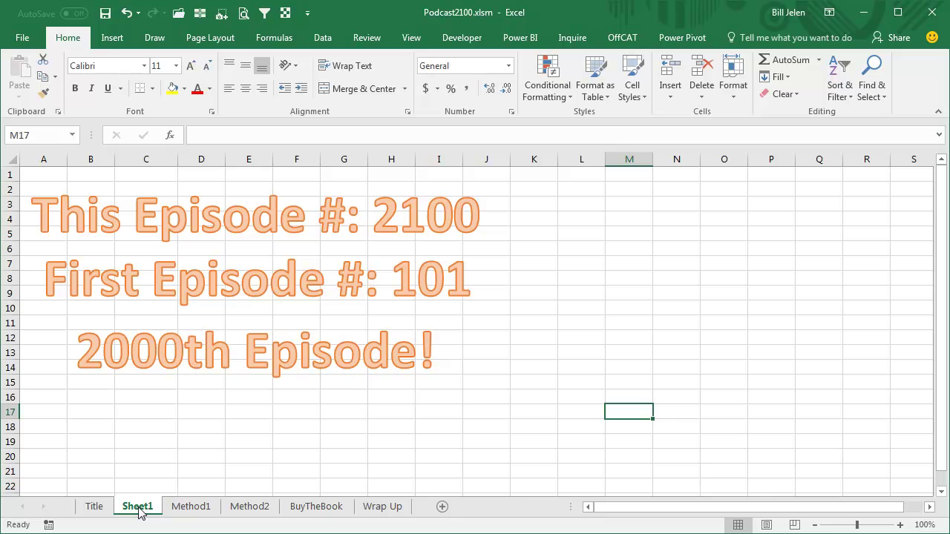
left_click(187, 511)
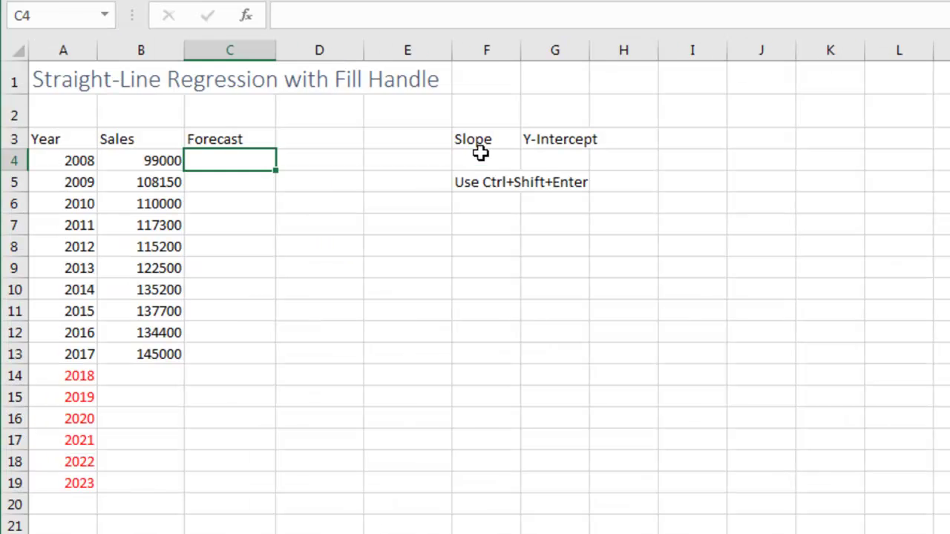
left_click_drag(333, 232, 374, 234)
type("=LINEST(")
key("Left")
key("Left")
key("Left")
key("Left")
key("ctrl+shift+Down")
type(")")
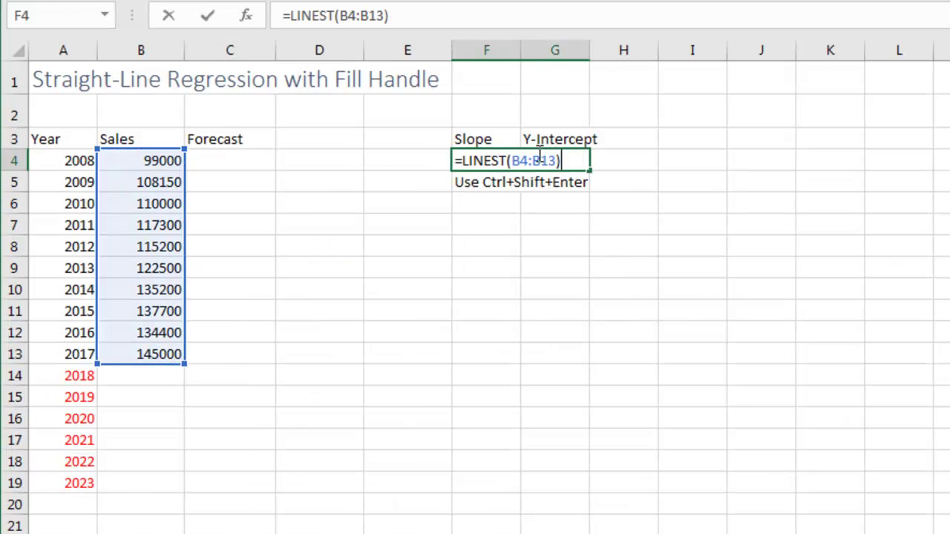
key("ctrl+shift+Return")
- Enter the forecast formula =$G$4+$F$4*ROW(1:1) in C4
key("Left")
key("Left")
key("Left")
type("=")
left_click(540, 158)
key("F4")
type("+F4*ROW(A")
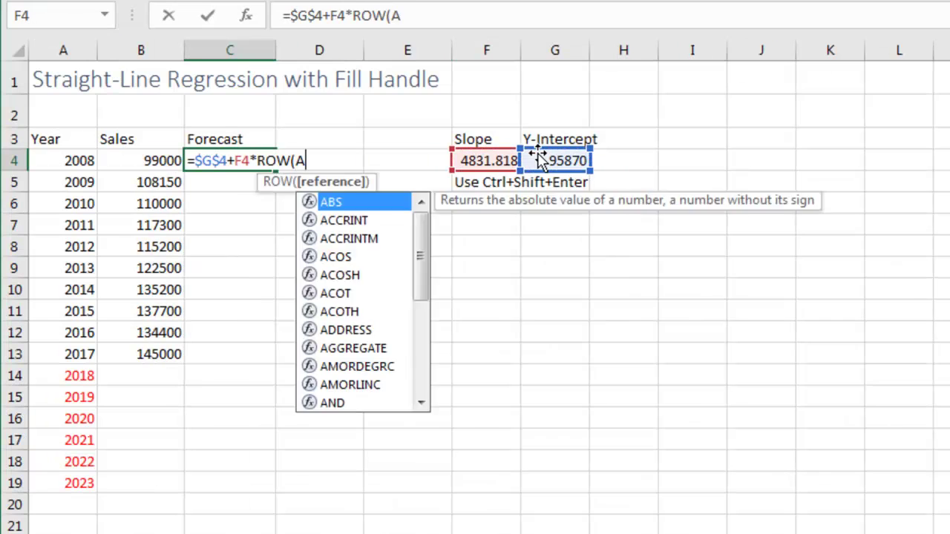
key("BackSpace")
type("1:1")
key("BackSpace")
key("BackSpace")
key("BackSpace")
key("BackSpace")
key("BackSpace")
key("BackSpace")
key("BackSpace")
key("BackSpace")
key("F4")
type("*ROW(1:1")
key("ctrl+Return")
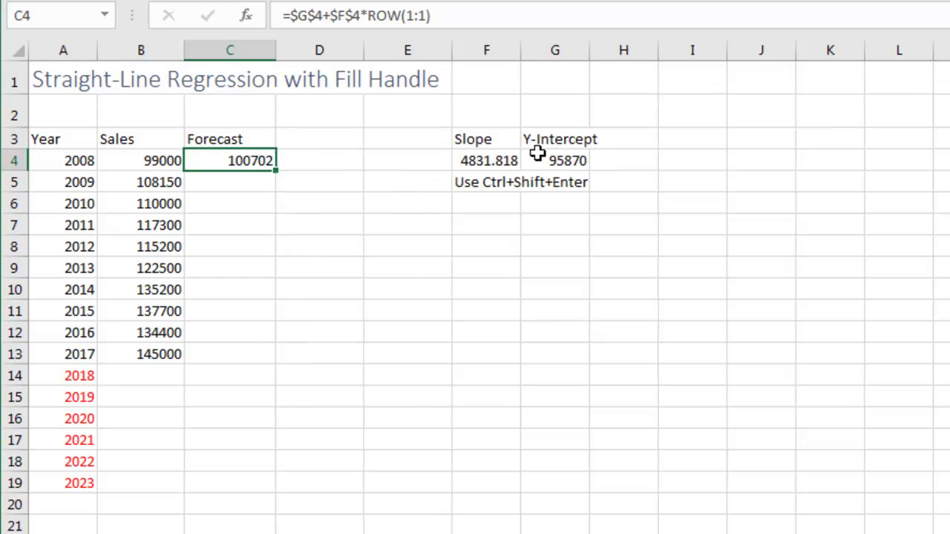
- Copy the Forecast formula down through C19 and extend the Sales series in B4:B13 down through B19
left_click_drag(275, 171, 260, 486)
left_click_drag(230, 376, 248, 483)
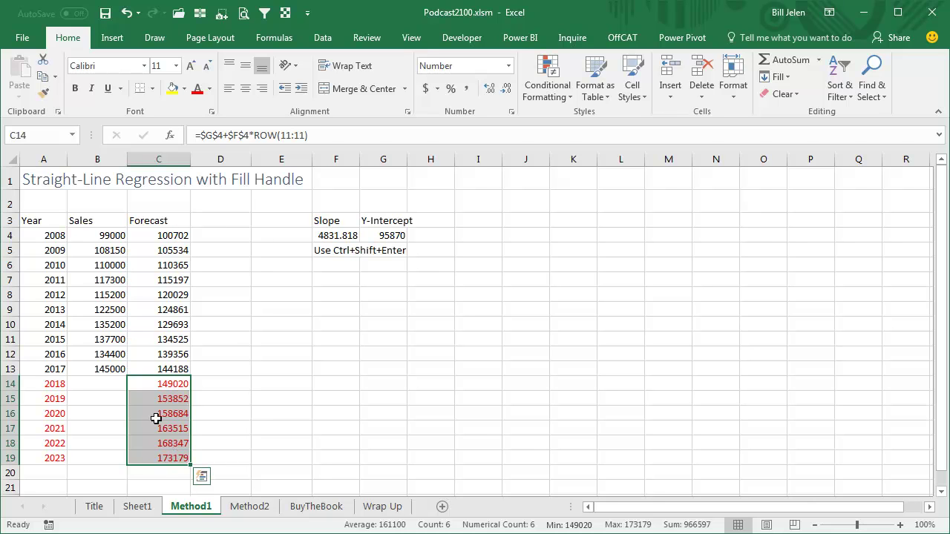
left_click_drag(106, 236, 124, 460)
left_click_drag(97, 384, 102, 454)
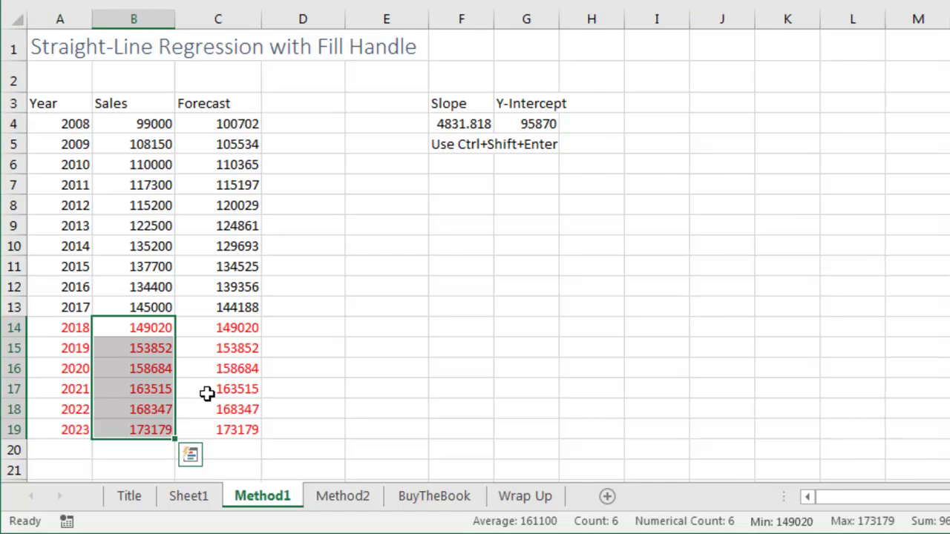
- On the Method2 sheet, calculate the Distance to Bridge in F4 with =B19-B4
key("ctrl+Page_Down")
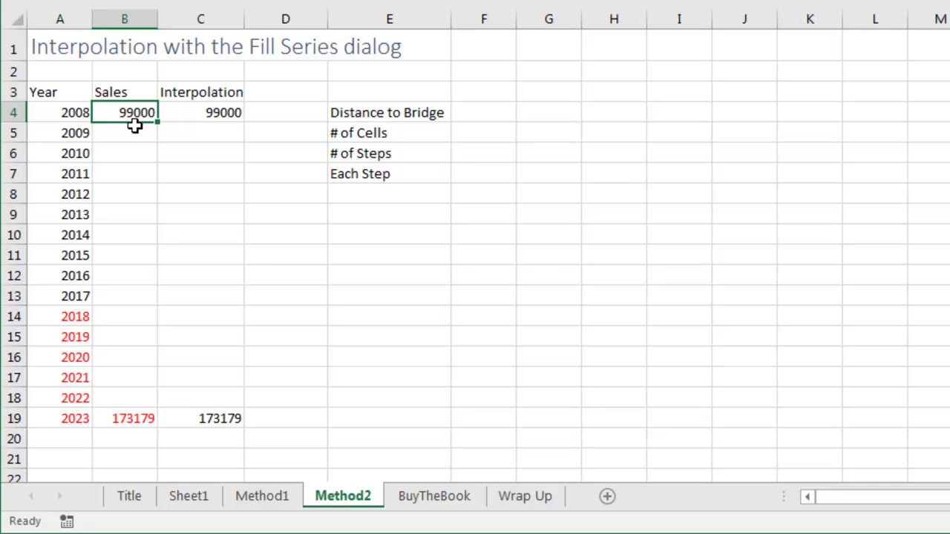
left_click(485, 113)
type("=")
left_click(133, 419)
type("-")
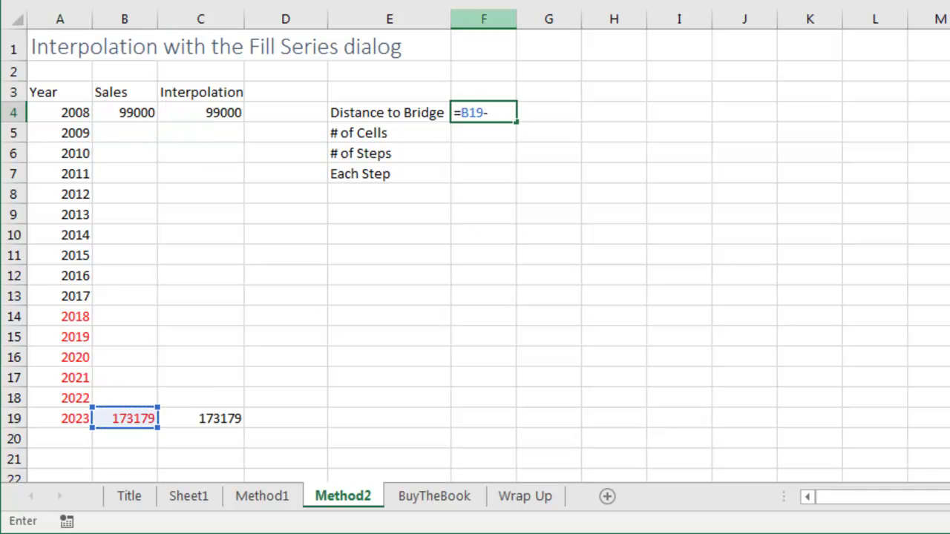
left_click(130, 113)
key("ctrl+Return")
- Calculate the # of Cells in F5 with a COUNT of the years in A4:A19
key("Down")
type("=COUNT(")
key("Left")
key("Left")
key("Left")
key("Left")
key("Left")
key("Up")
key("ctrl+shift+Down")
key("Return")
- Calculate the # of Steps in F6 with =F5-1 and Each Step in F7 with =F4/F6
type("=F5-1")
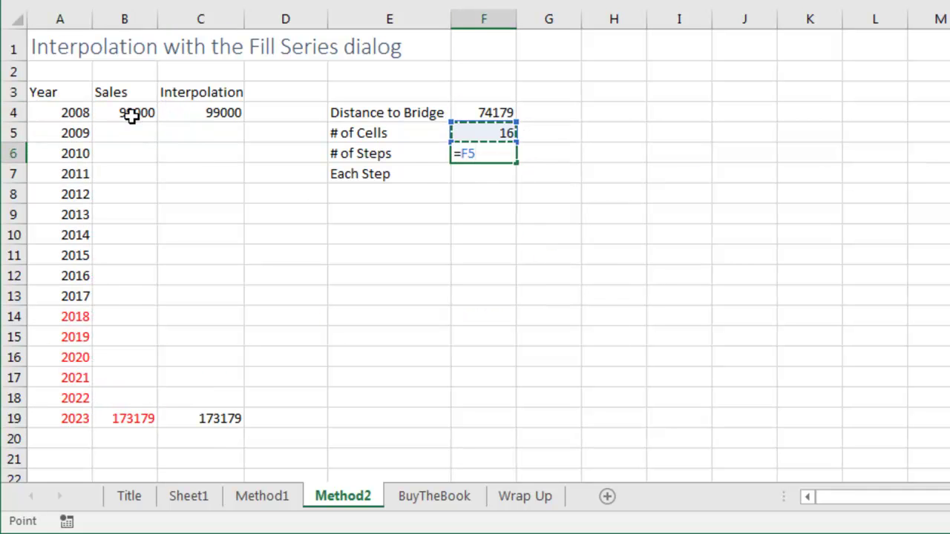
key("Return")
type("=F4/F6")
key("ctrl+Return")
- Enter =B4+$F$7 in B5 and copy it down through B18 to interpolate the missing Sales values
key("Left")
key("Left")
key("Left")
key("Left")
key("Up")
key("Up")
type("=")
key("Up")
type("+")
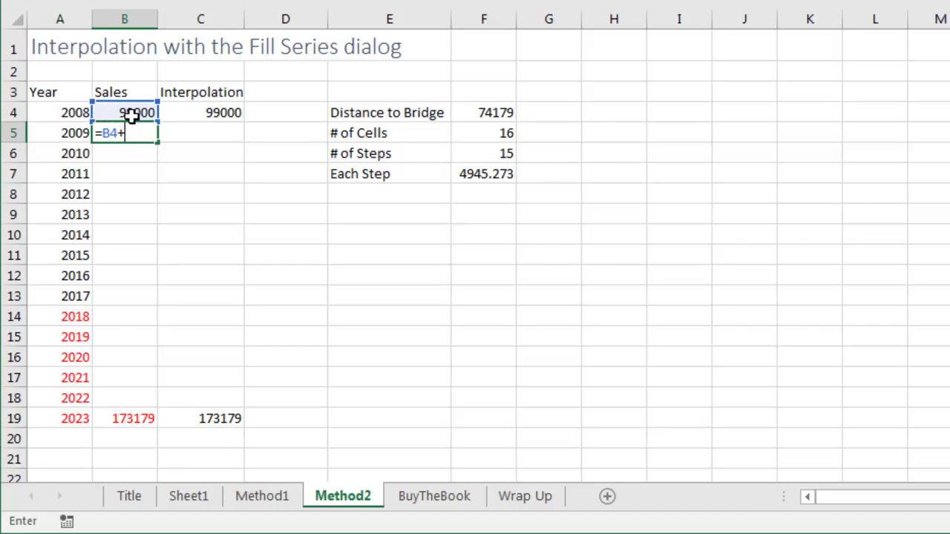
key("Down")
key("Down")
key("Right")
key("Right")
key("Right")
key("Right")
key("F4")
key("ctrl+Return")
left_click_drag(158, 143, 140, 405)
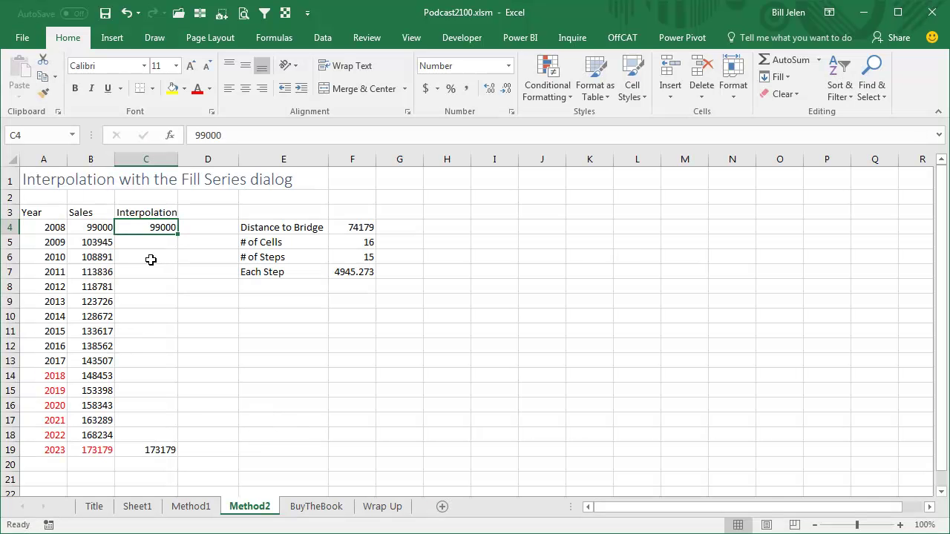
- Fill the blanks in C4:C19 of the Interpolation column with a linear series in columns, keeping the suggested step value
left_click_drag(159, 228, 159, 450)
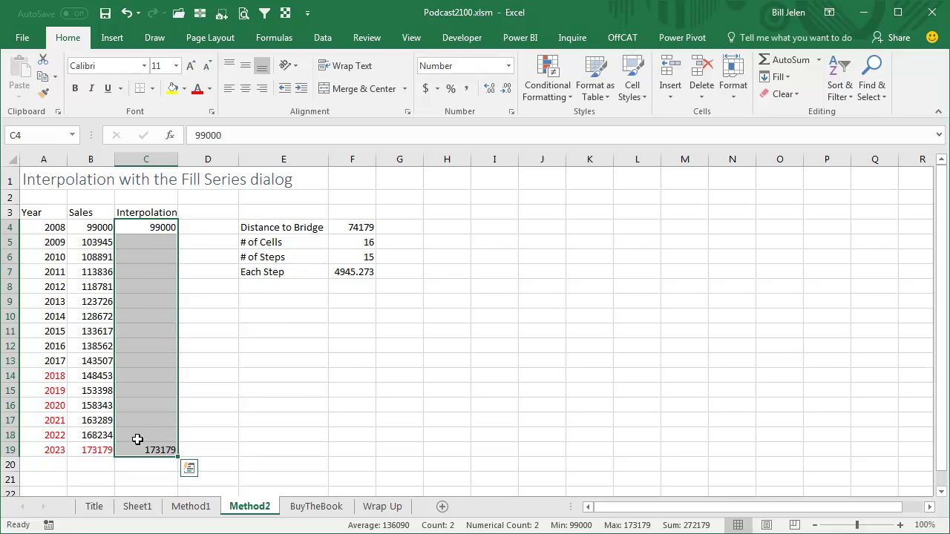
left_click(778, 76)
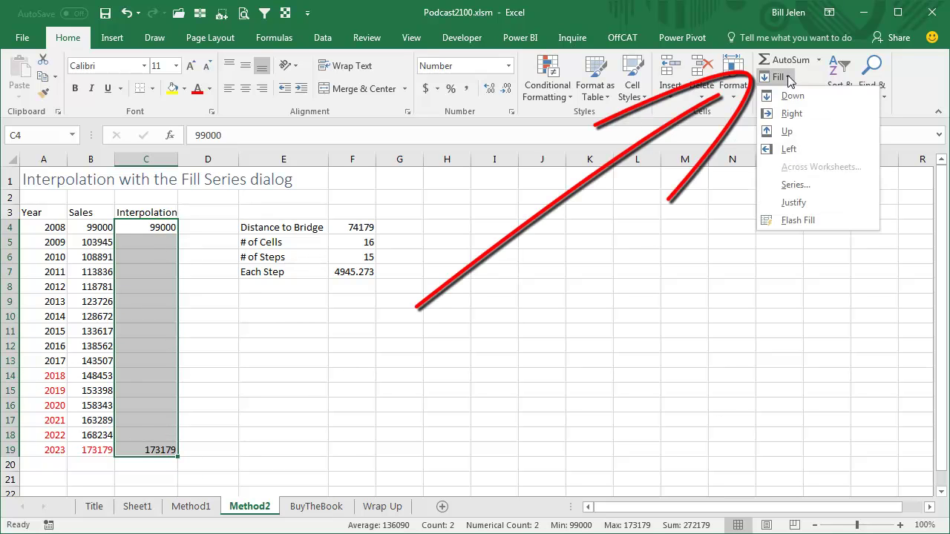
left_click(792, 184)
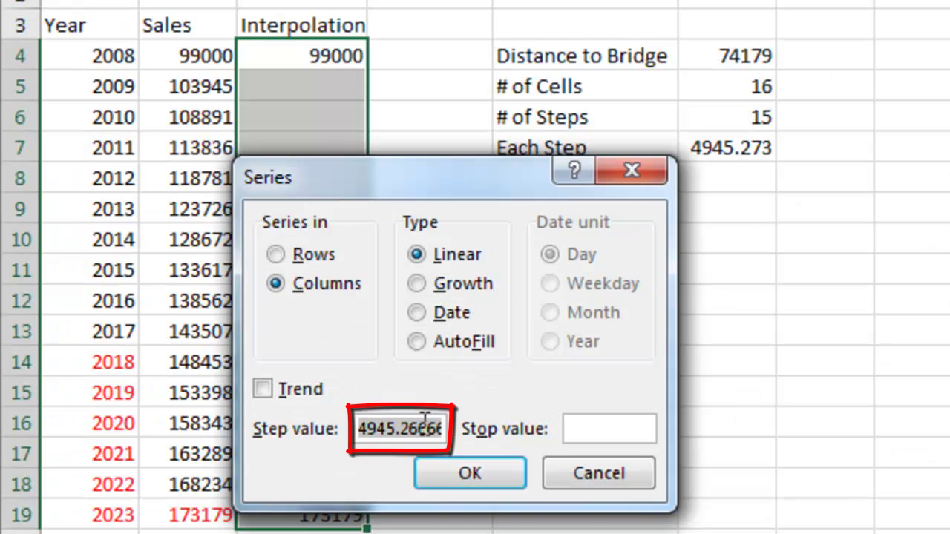
left_click_drag(470, 186, 421, 220)
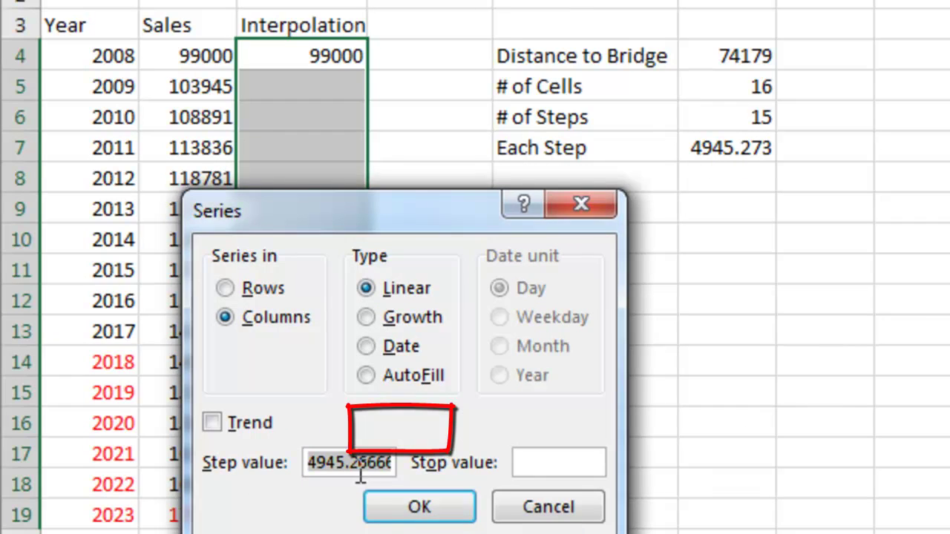
left_click(413, 509)
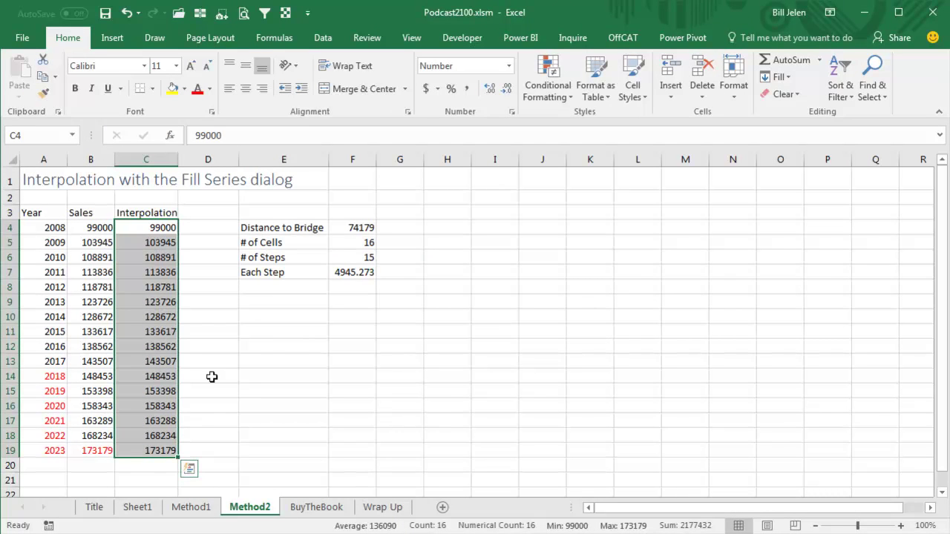
- View the BuyTheBook sheet and the episode topics on the Wrap Up sheet
left_click(313, 511)
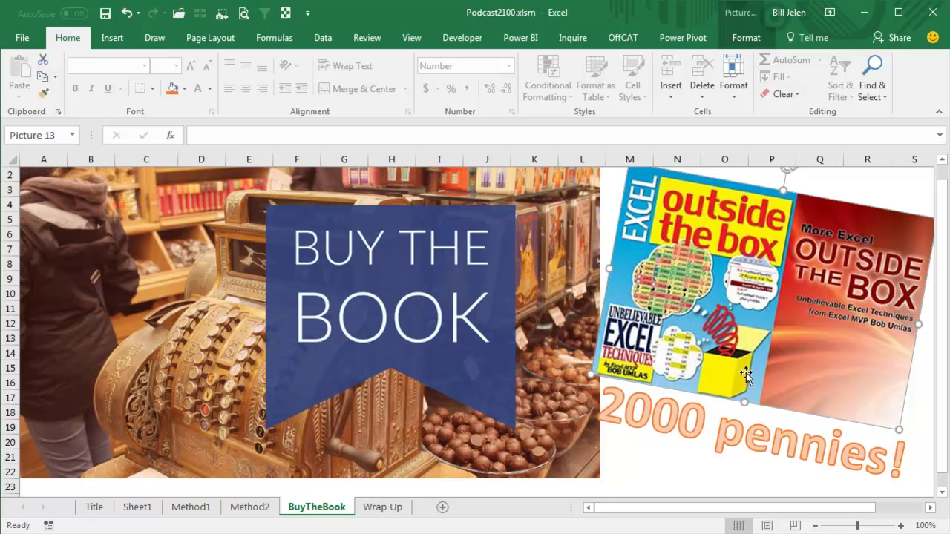
left_click(386, 510)
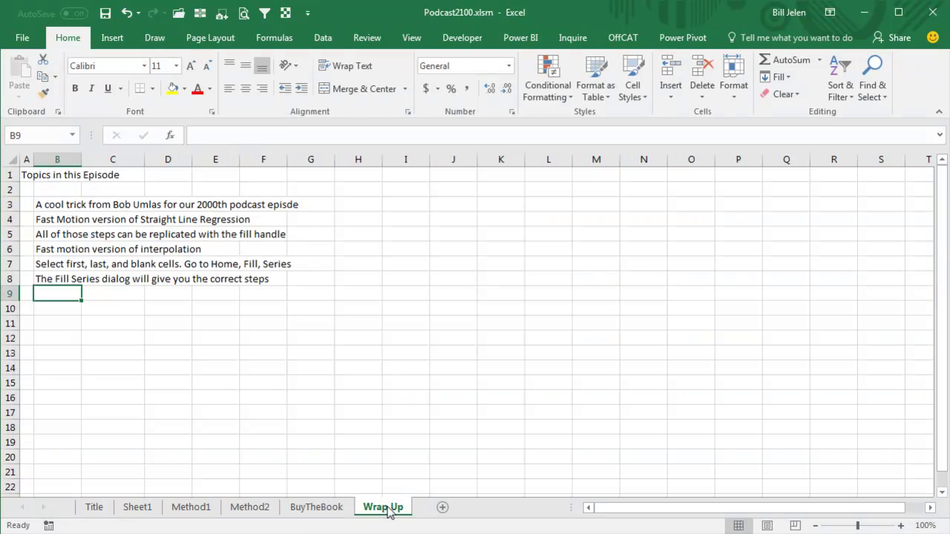